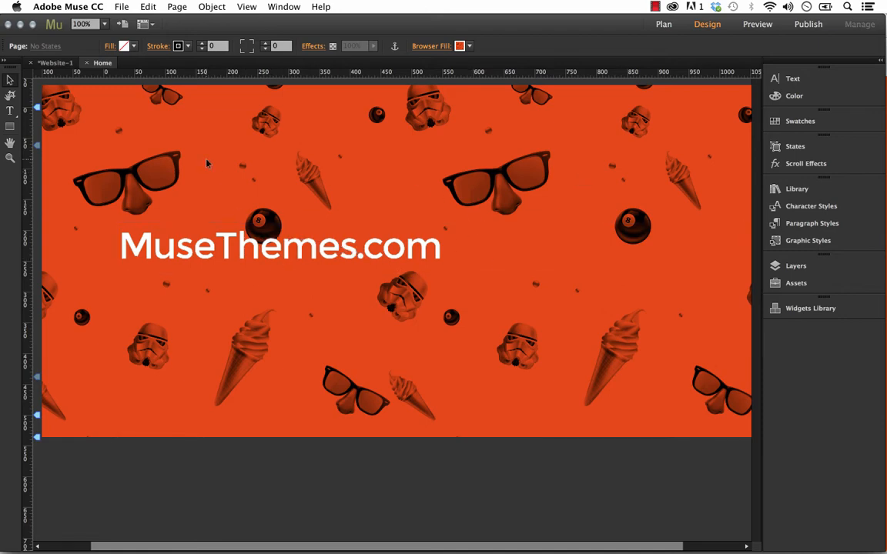
Preview the page in the browser to see the text ticker run, and switch back to Adobe Muse.
left_click(122, 7)
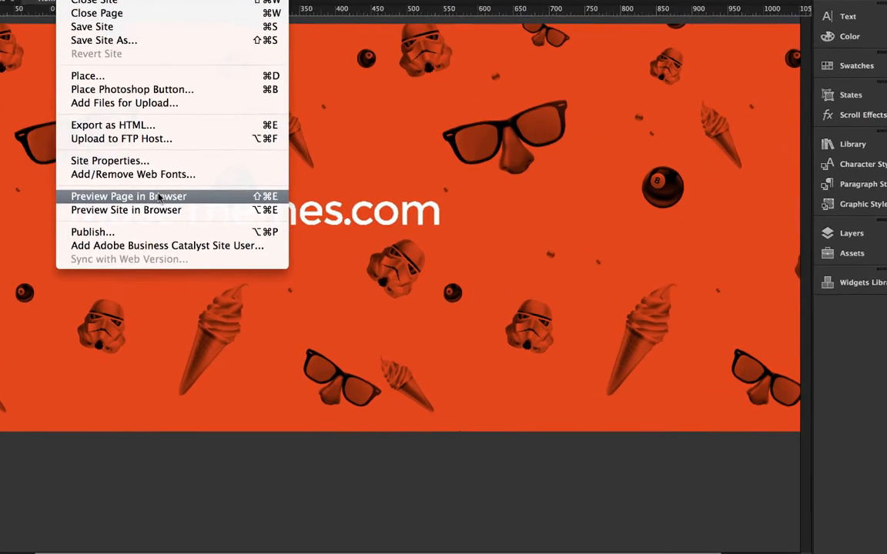
left_click(191, 231)
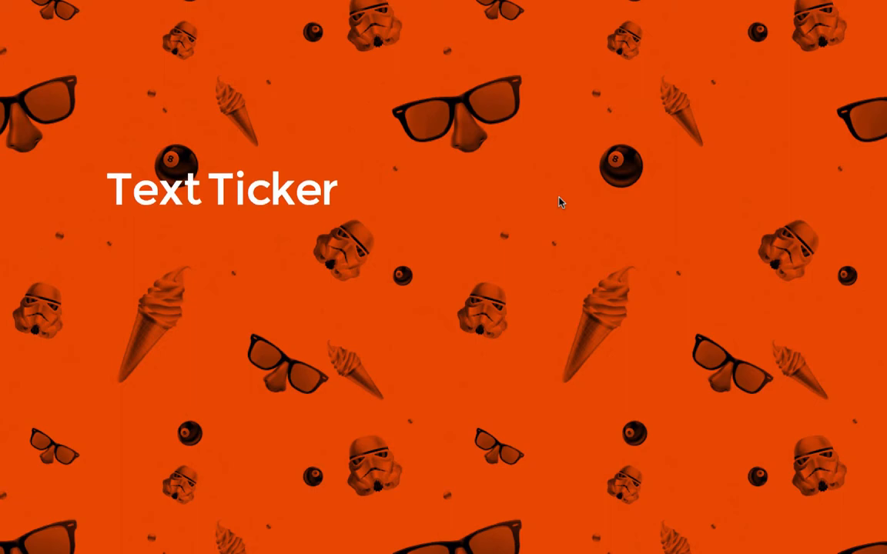
left_click(398, 538)
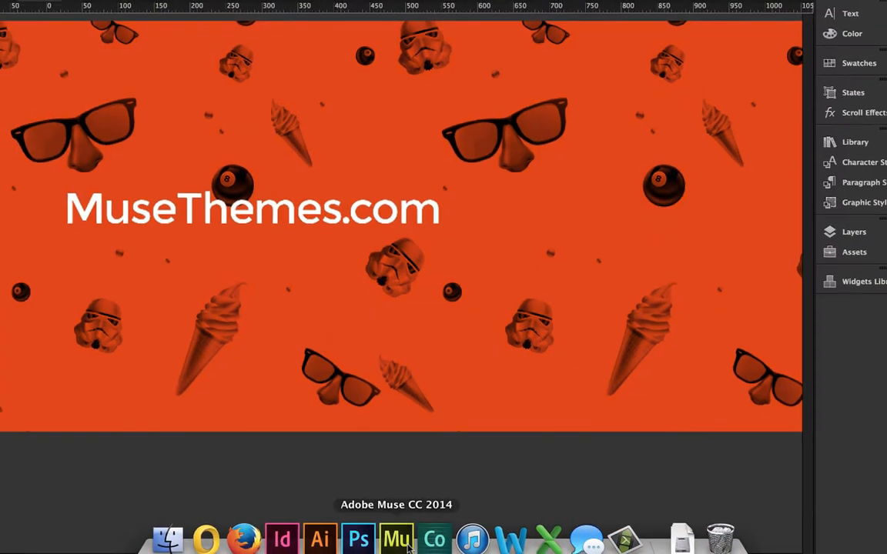
Replace the existing ticker with the library's 028 - Text Ticker widget, placed at about X -20, Y 132 on the Home page.
key("Delete")
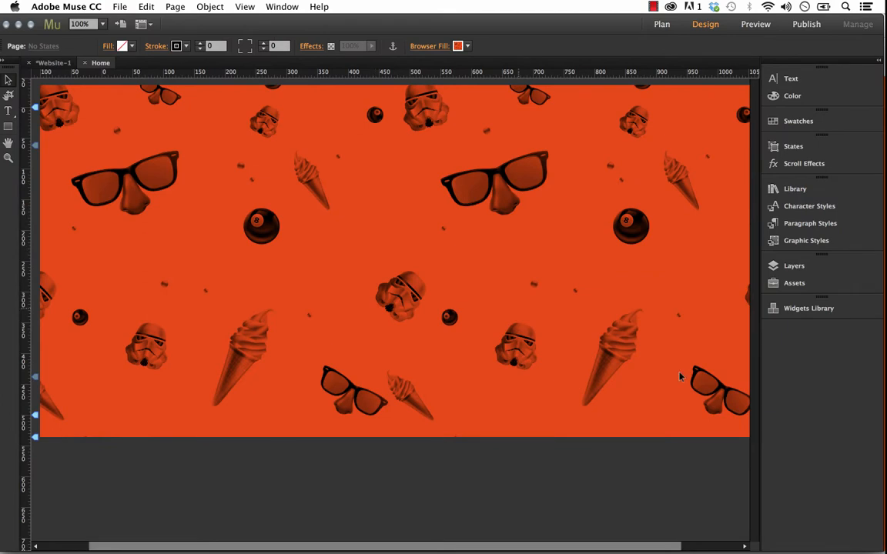
left_click(796, 189)
scroll(652, 431, "down", 5)
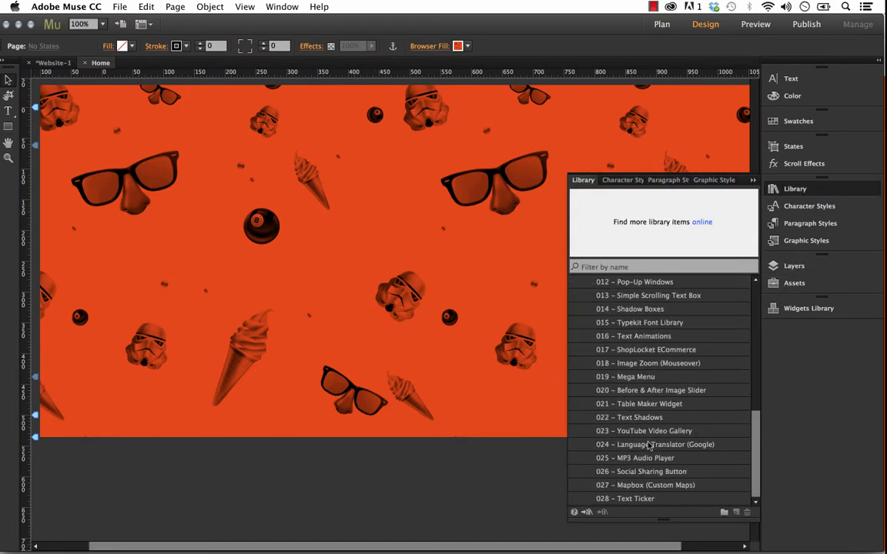
left_click(621, 500)
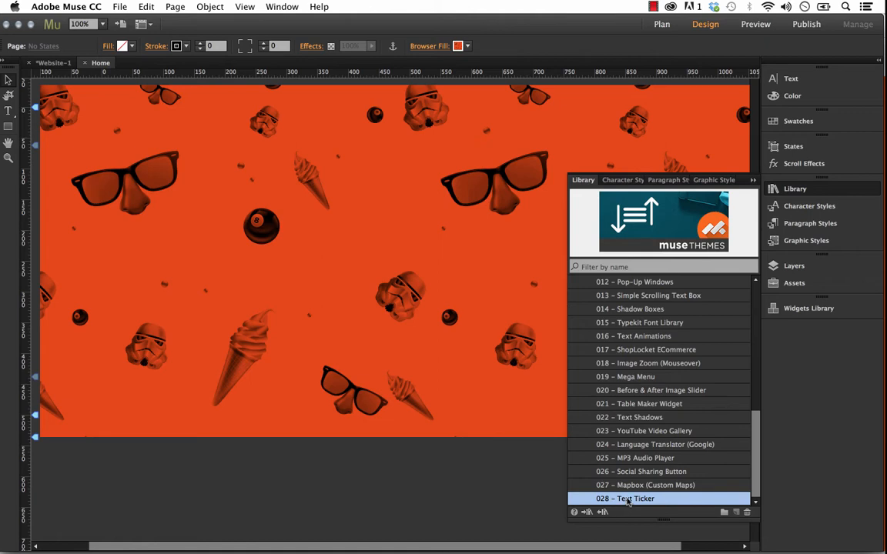
left_click_drag(627, 500, 102, 191)
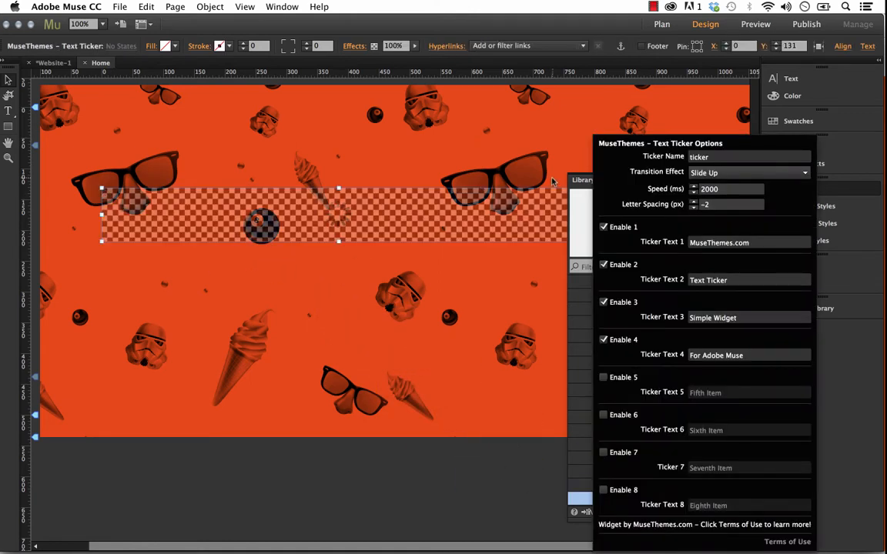
left_click(582, 181)
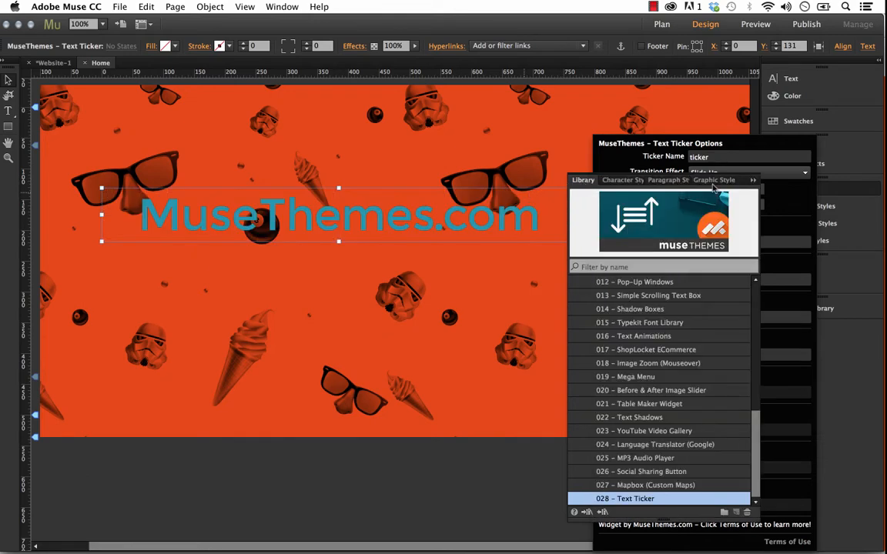
left_click(754, 180)
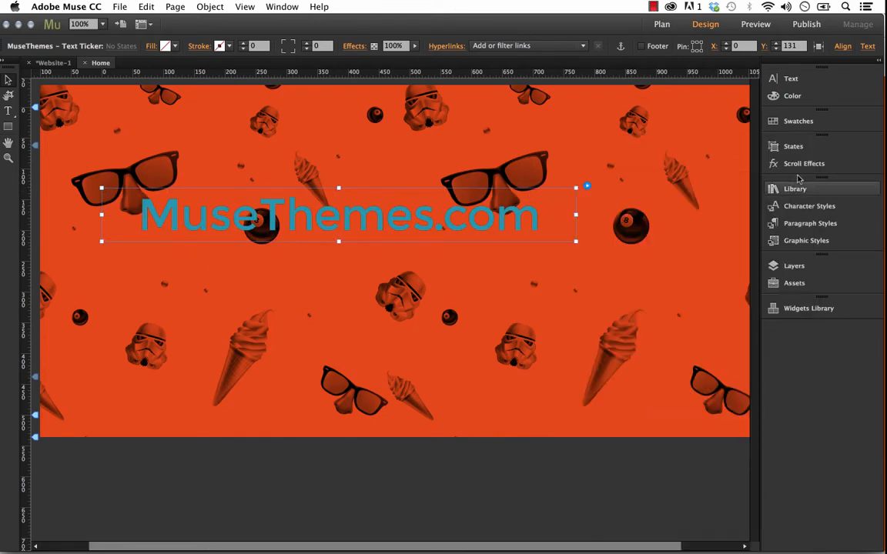
left_click_drag(410, 206, 392, 206)
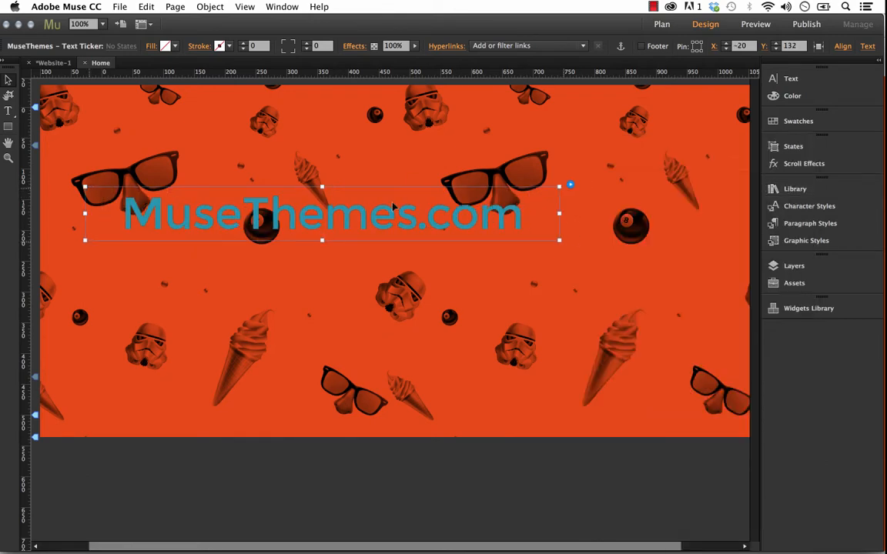
Review the new Text Ticker widget's options and close them.
left_click(570, 185)
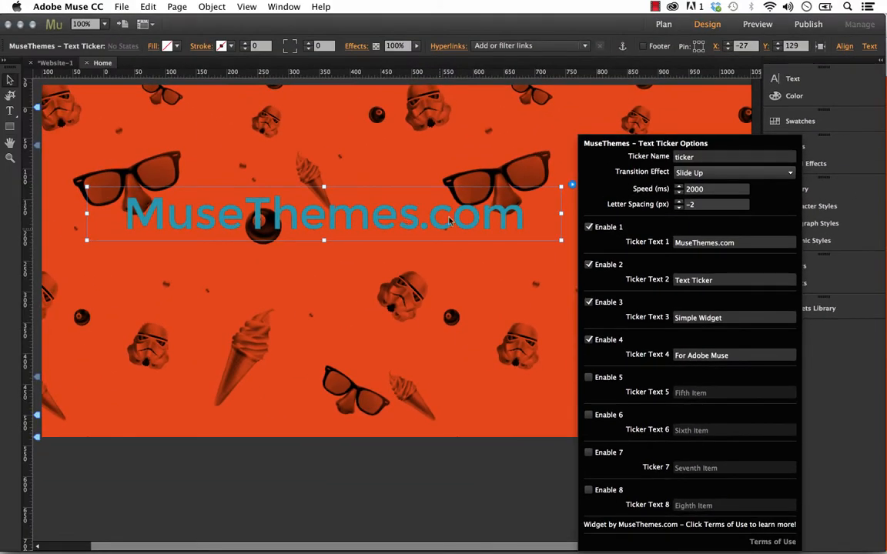
left_click(520, 280)
left_click(516, 275)
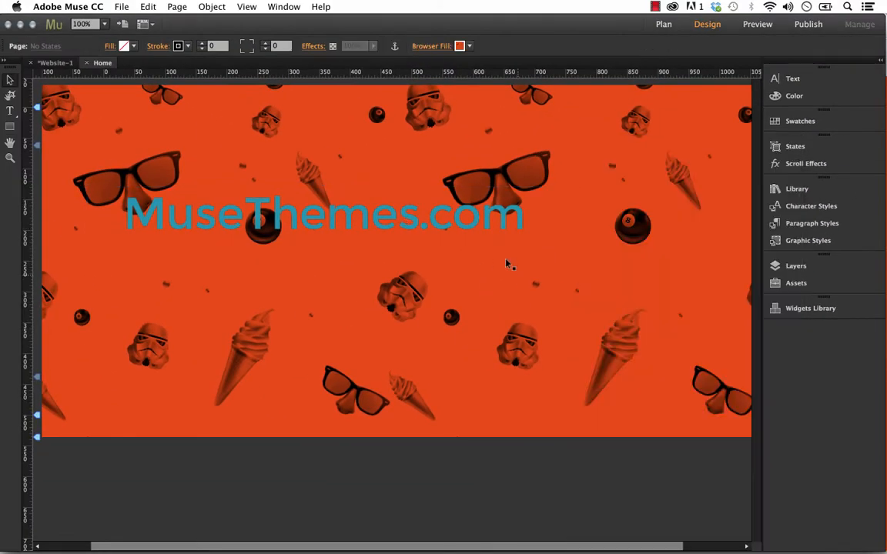
Set the ticker text's colour to white and its font size to 60.
left_click(473, 218)
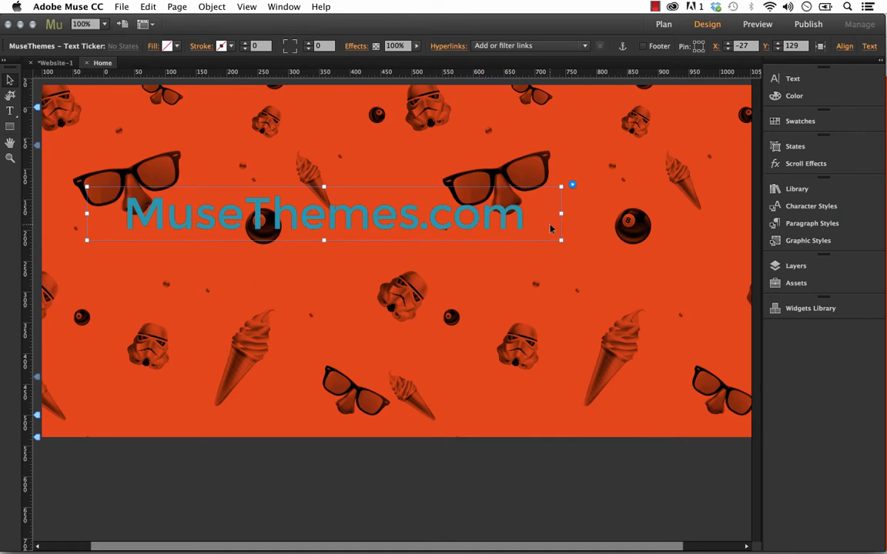
left_click(812, 79)
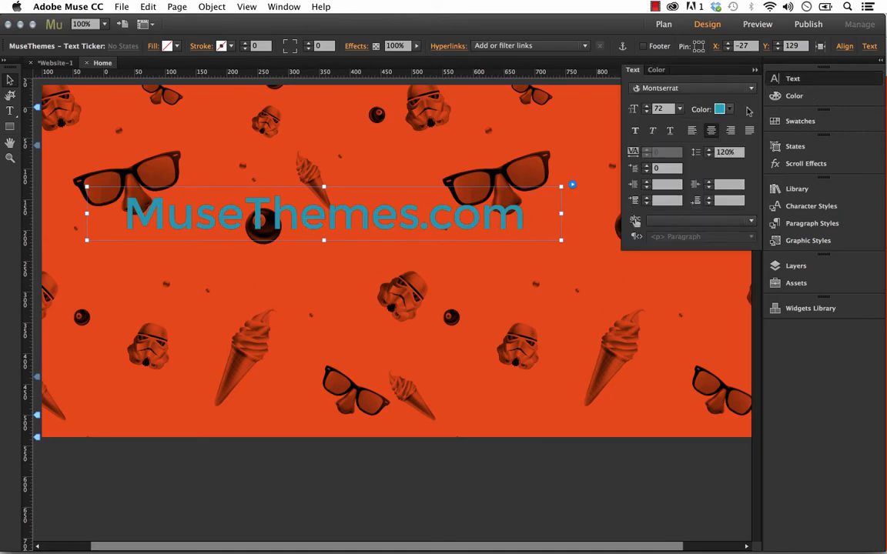
left_click(721, 108)
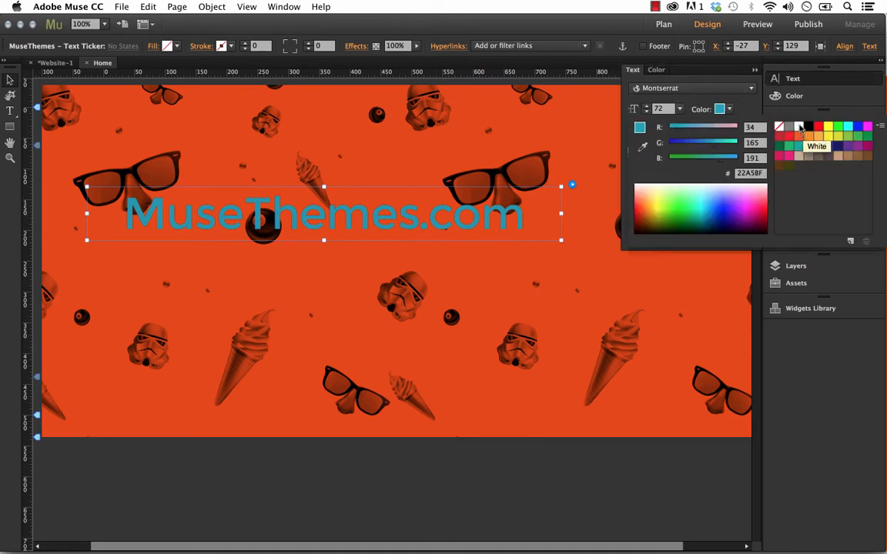
left_click(799, 127)
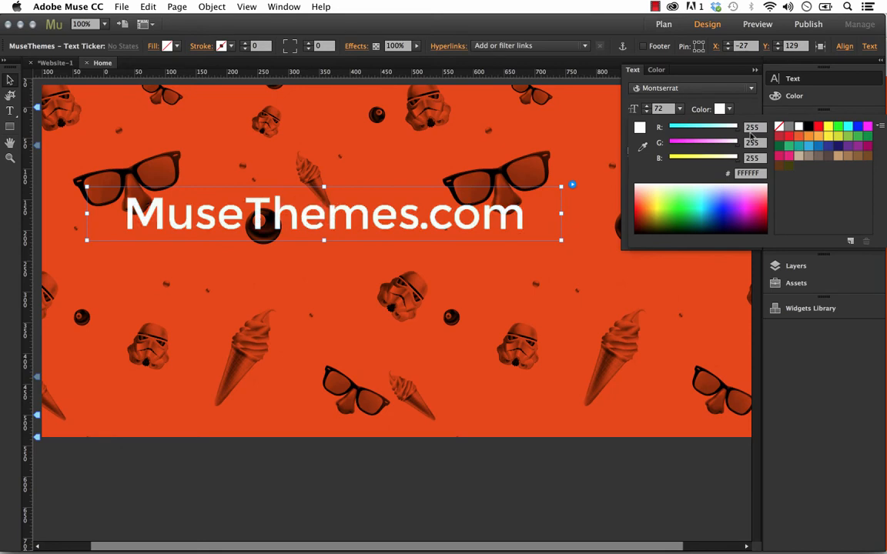
left_click(706, 82)
left_click(679, 108)
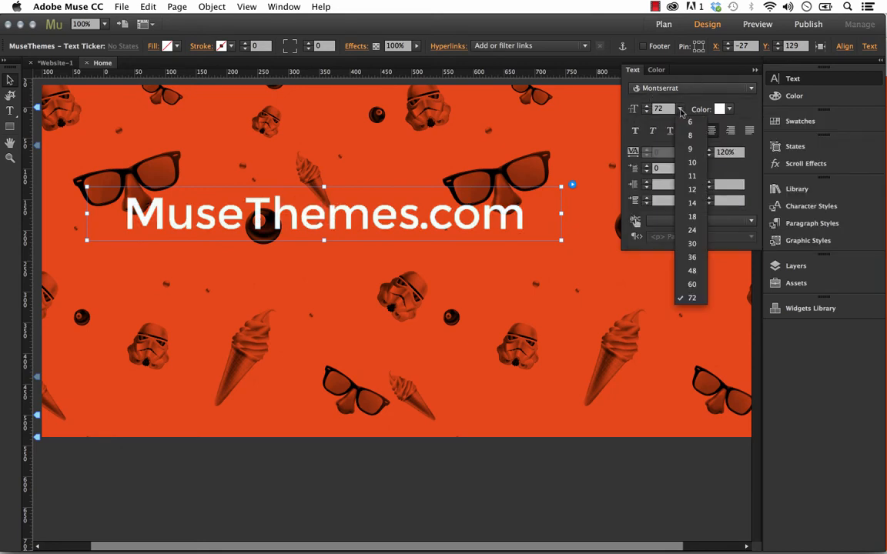
left_click(693, 284)
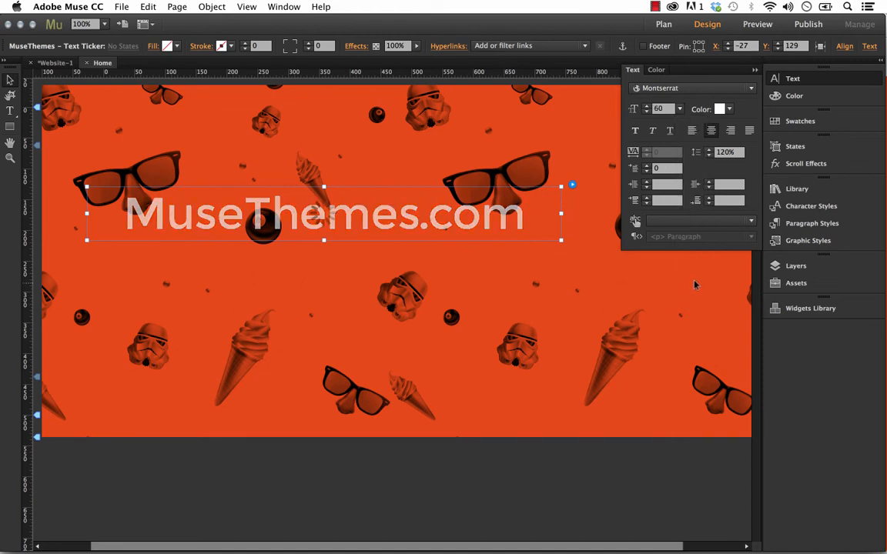
Left-align the ticker text and move the widget down to about X -21, Y 188.
left_click(693, 132)
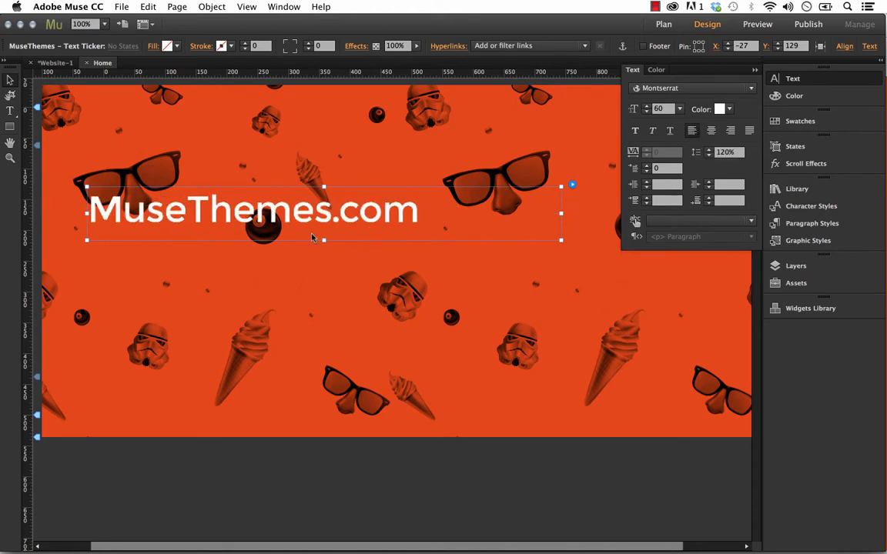
left_click_drag(325, 211, 330, 250)
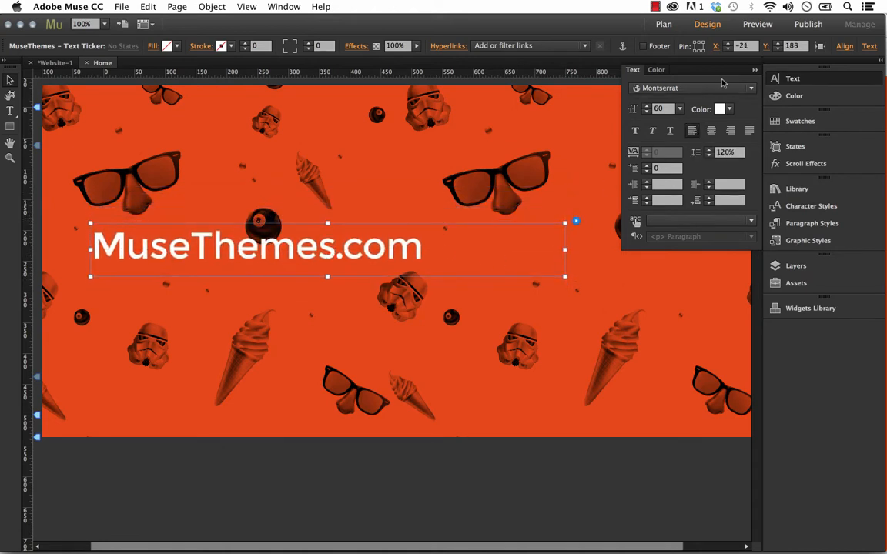
left_click(754, 71)
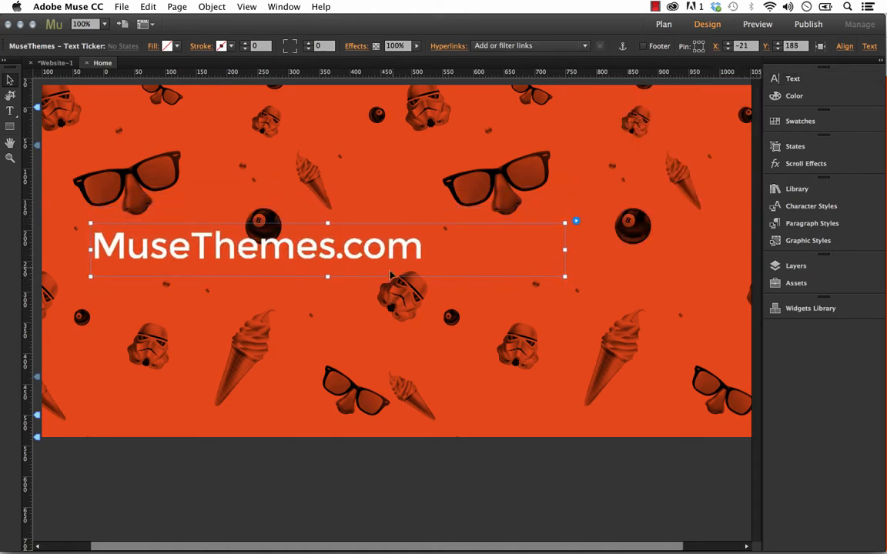
Examine the Text Ticker's transition effect choices and its speed setting in the widget options.
left_click(576, 223)
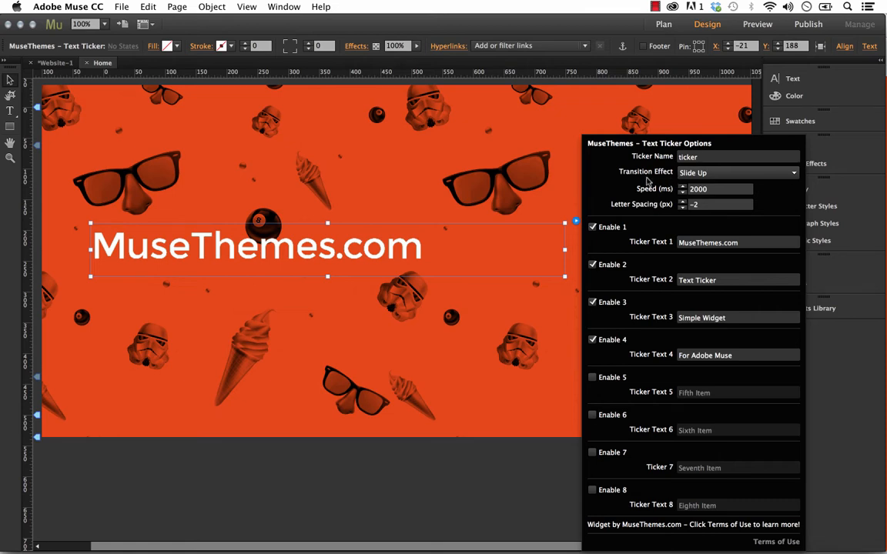
left_click(713, 173)
left_click(703, 175)
double_click(714, 190)
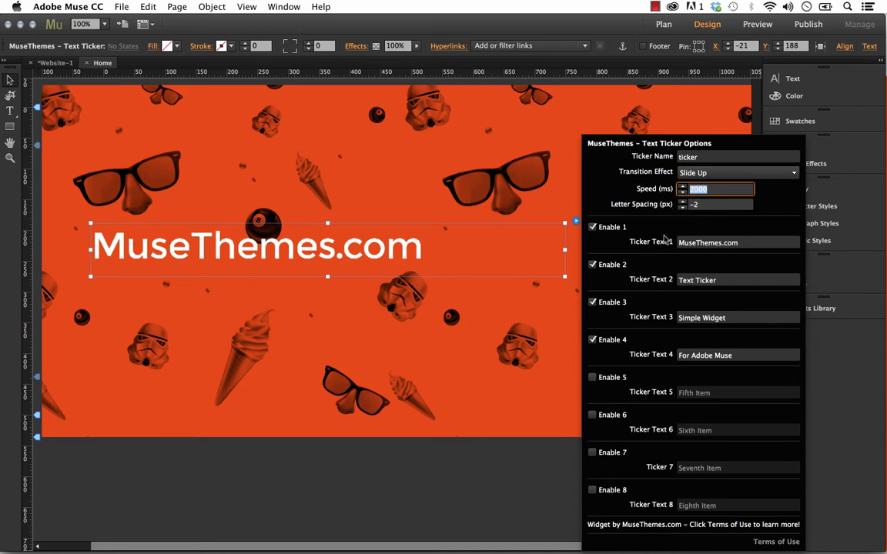
Look at the ticker's text formatting, including tracking, and glance at the library folders.
left_click(792, 79)
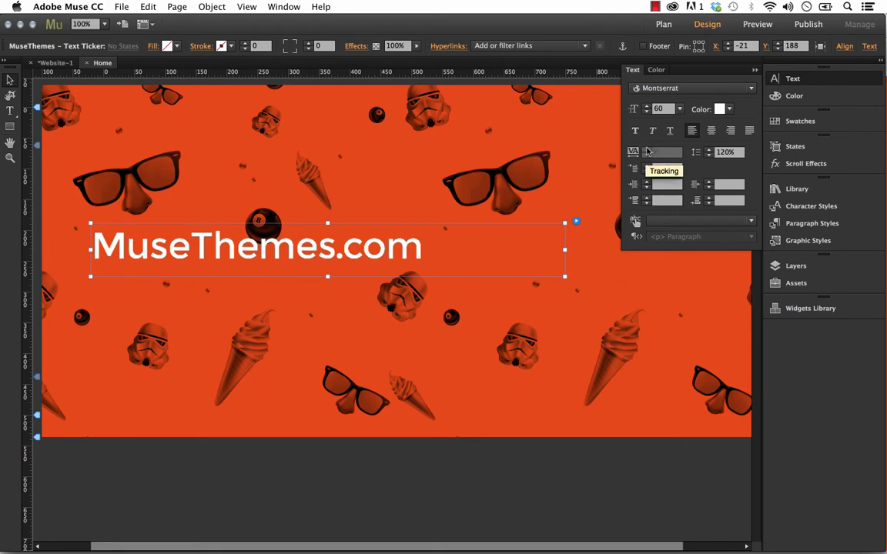
left_click(755, 71)
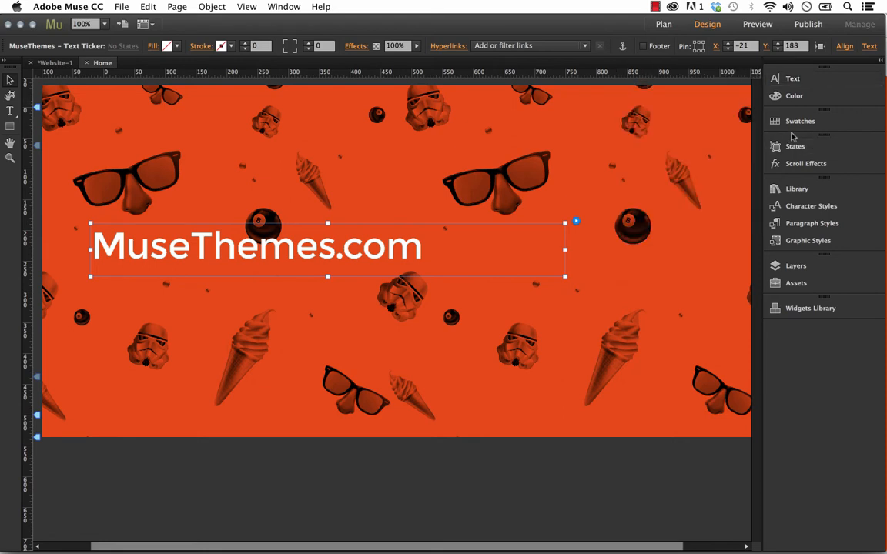
left_click(797, 189)
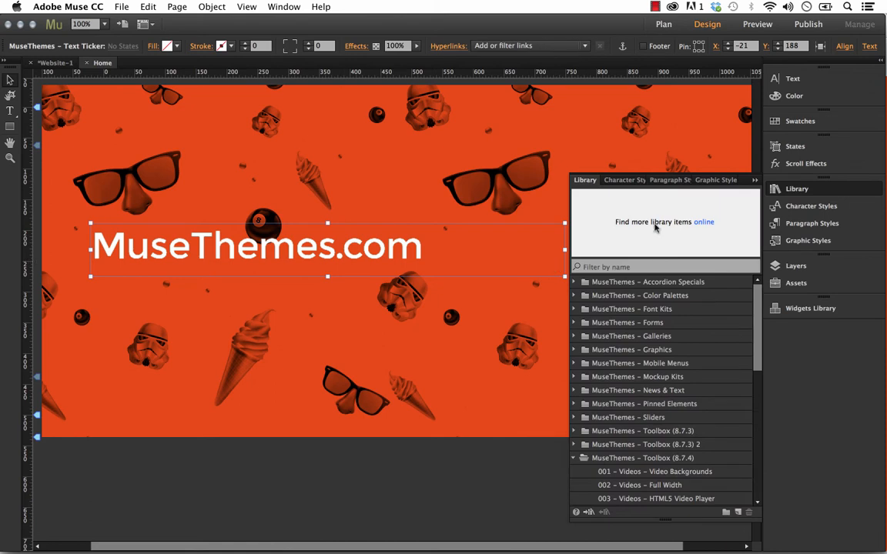
left_click(755, 181)
Disable ticker text 1 and enable ticker texts 6 and 8 in the widget options.
left_click(576, 222)
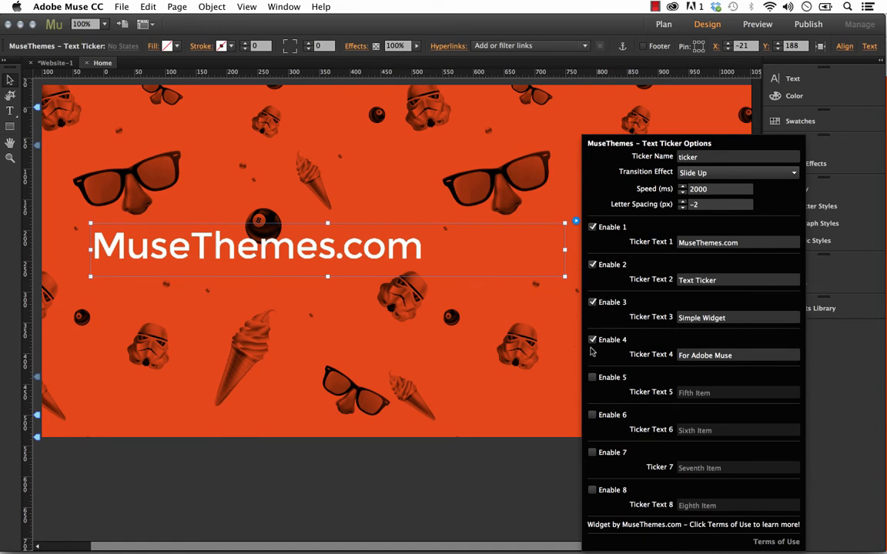
left_click(592, 227)
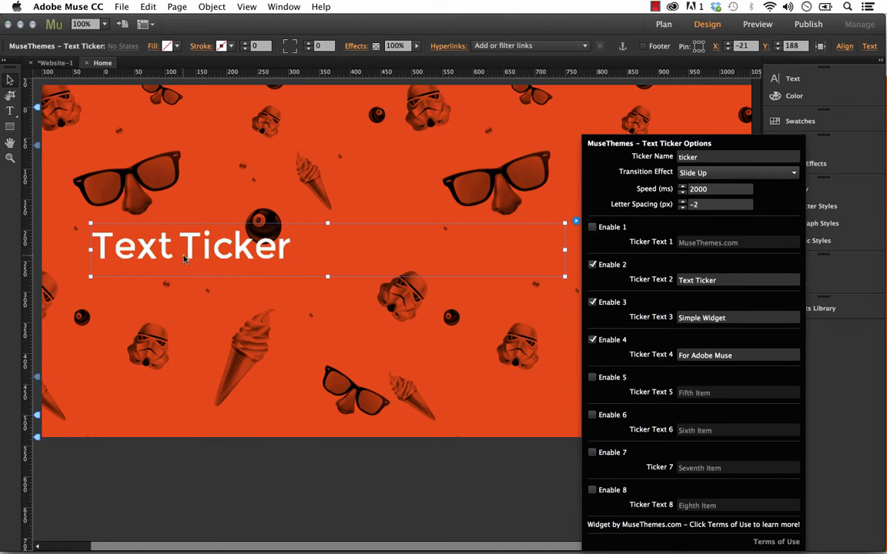
left_click(592, 416)
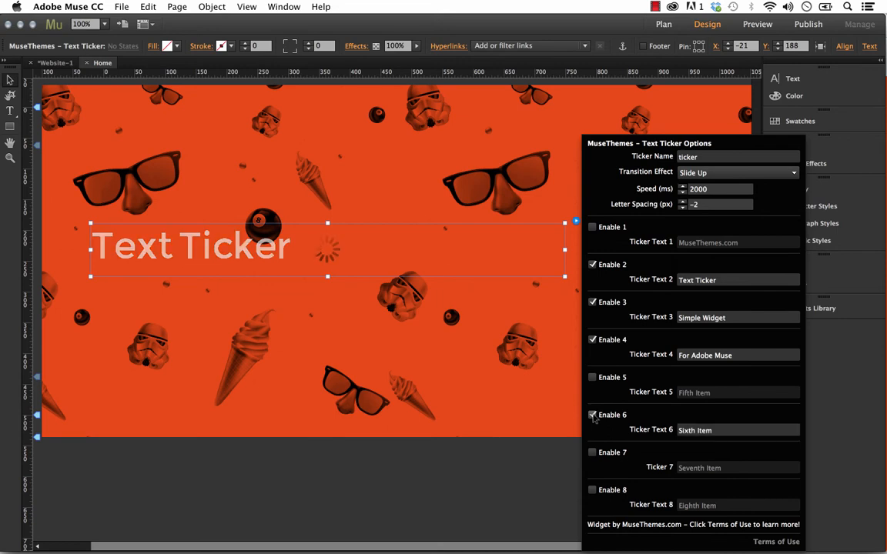
left_click(593, 491)
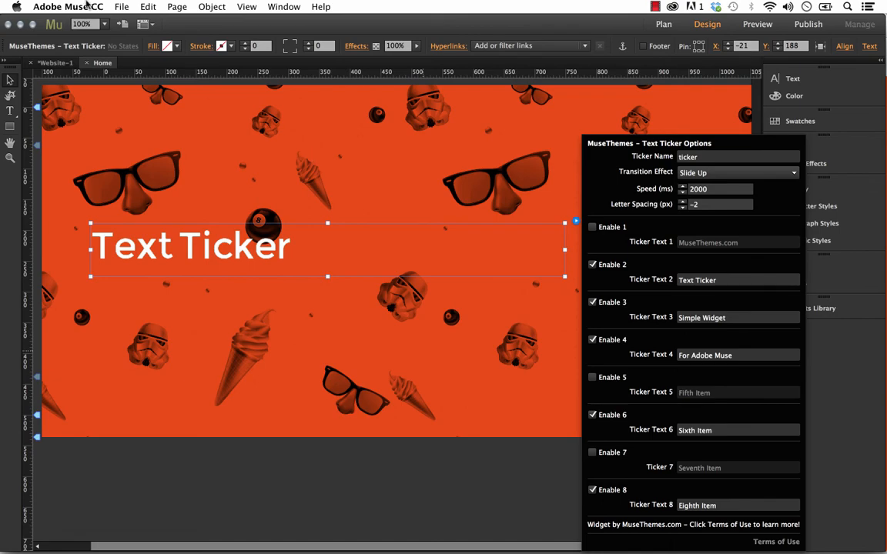
Preview the edited ticker in the browser to check its sequence of texts, and return to Adobe Muse.
left_click(122, 6)
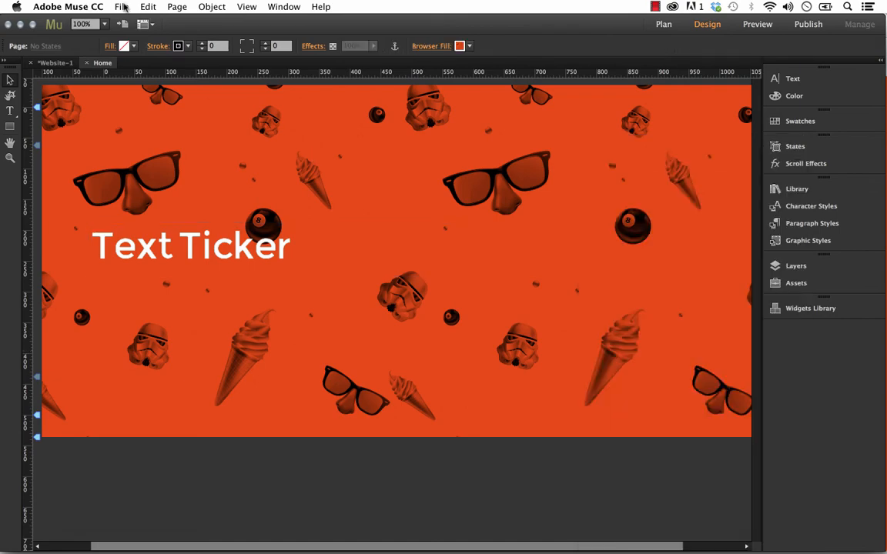
left_click(122, 6)
left_click(178, 275)
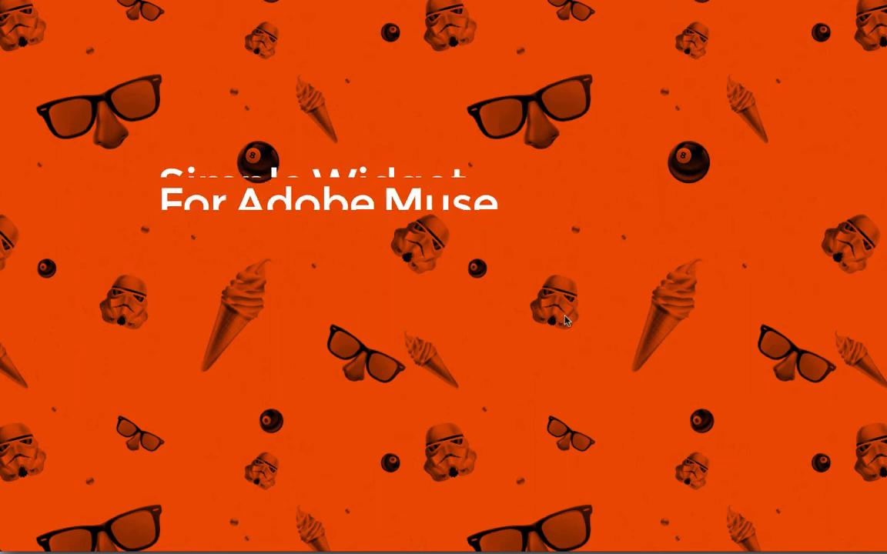
left_click(466, 542)
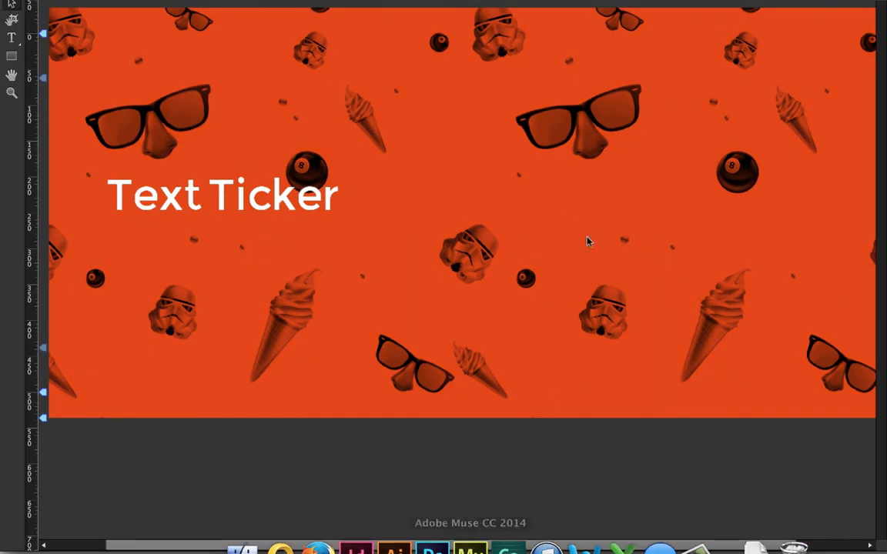
Set the Text Ticker's transition effect to Fade and commit its speed value.
left_click(316, 190)
left_click(671, 167)
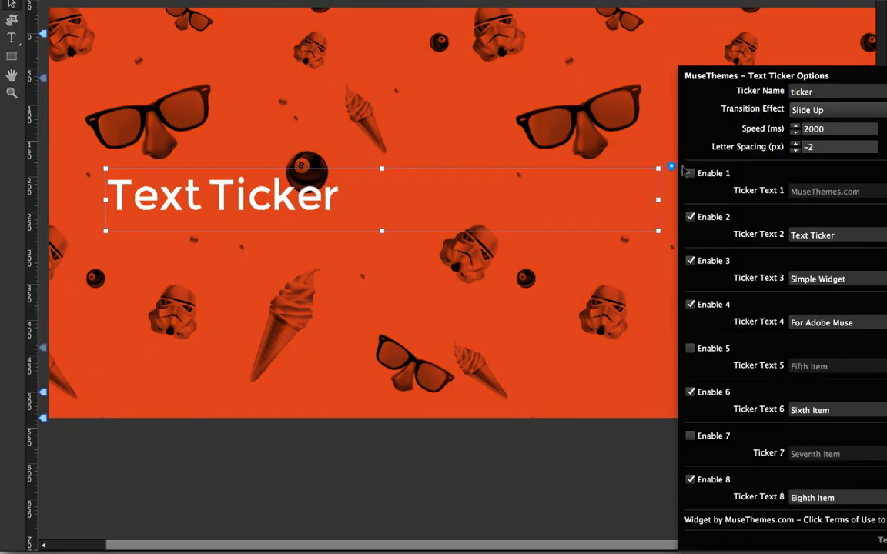
left_click(815, 111)
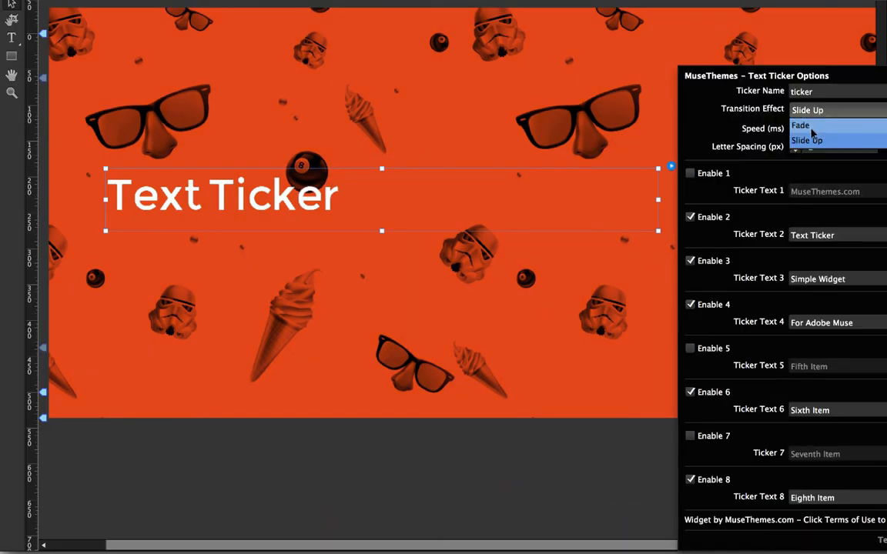
left_click(801, 125)
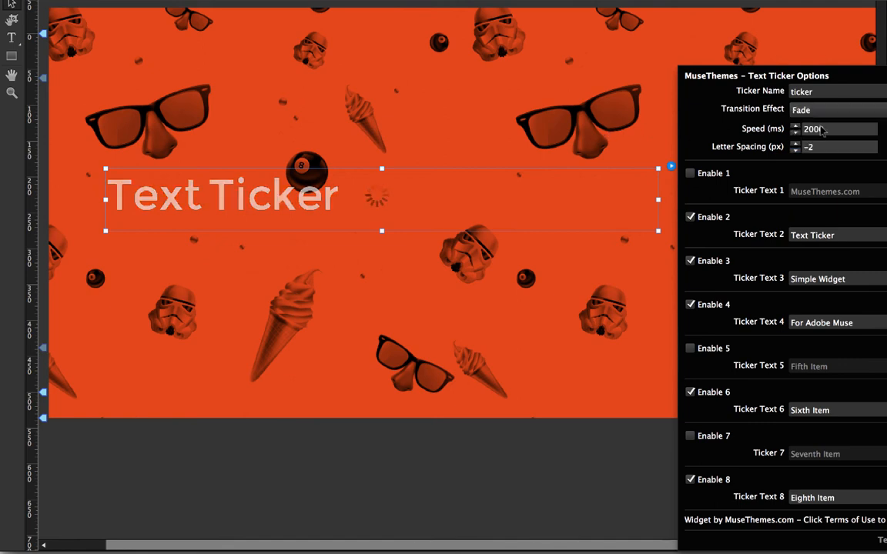
left_click(822, 129)
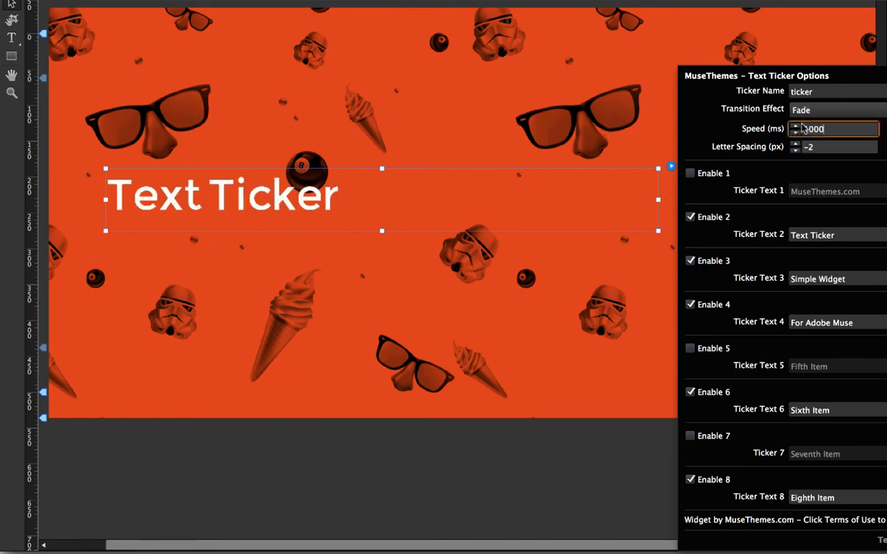
key("Return")
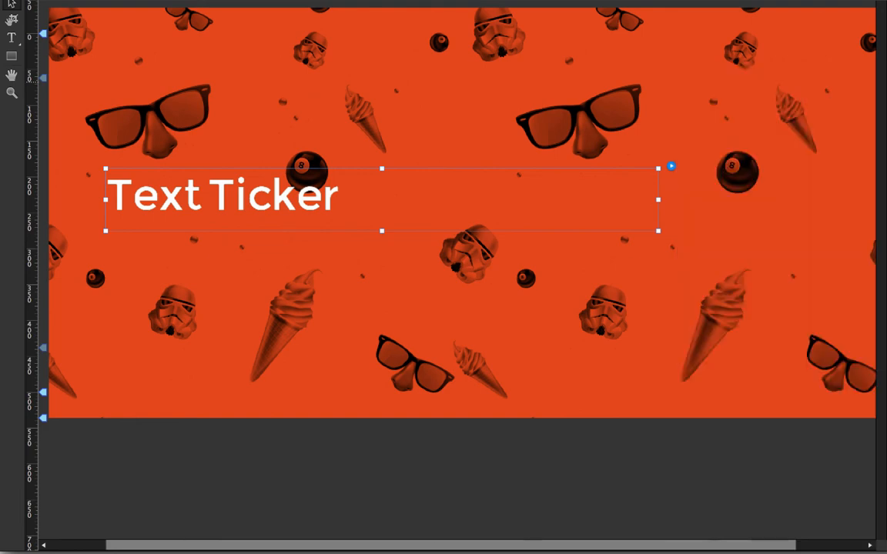
Preview the ticker with its Fade transition in the browser.
left_click(143, 0)
left_click(226, 180)
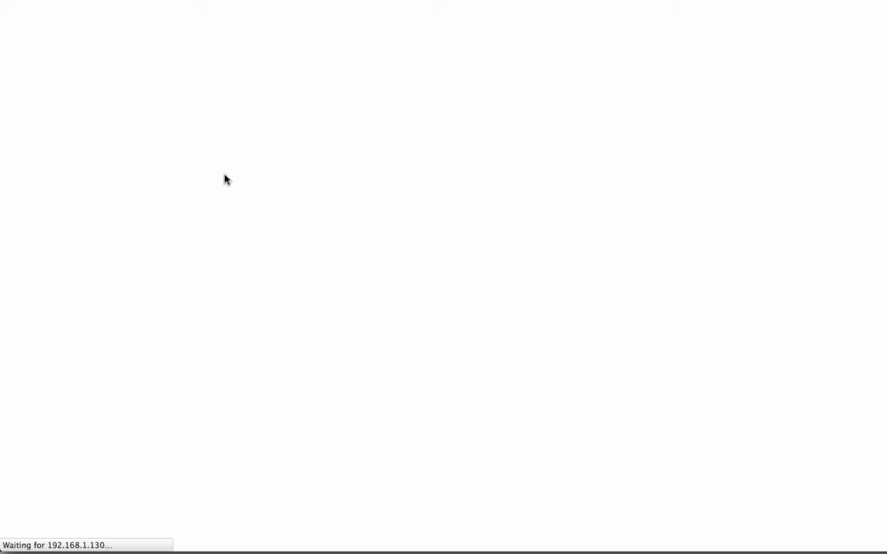